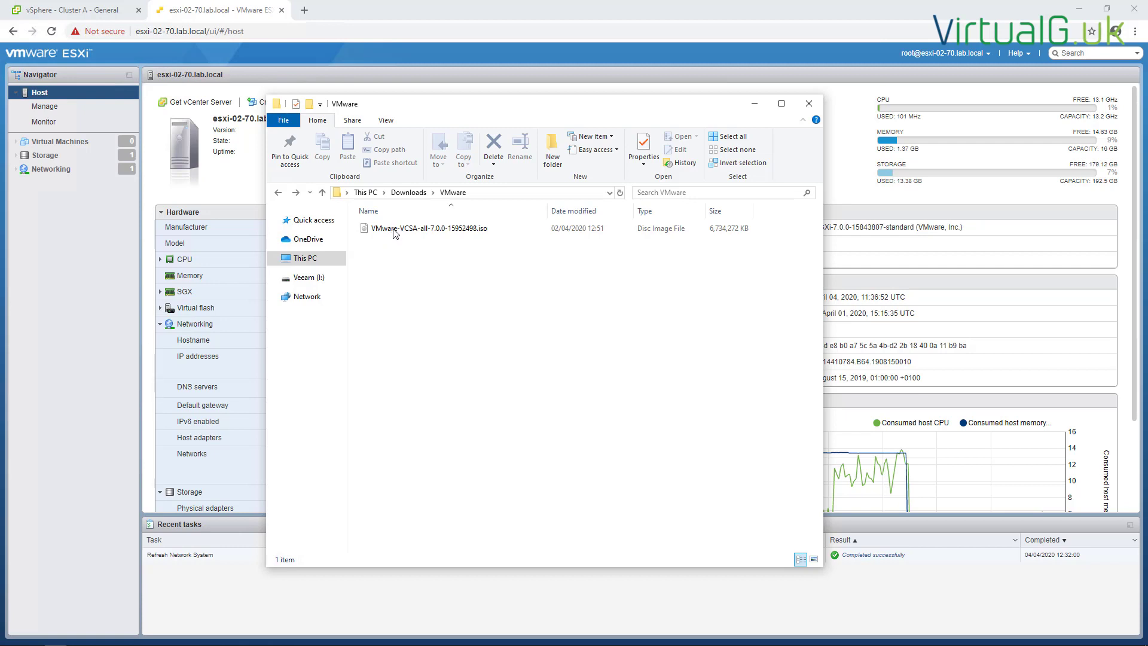
Mount the VCSA ISO and run installer.exe from vcsa-ui-installer\win32
double_click(394, 230)
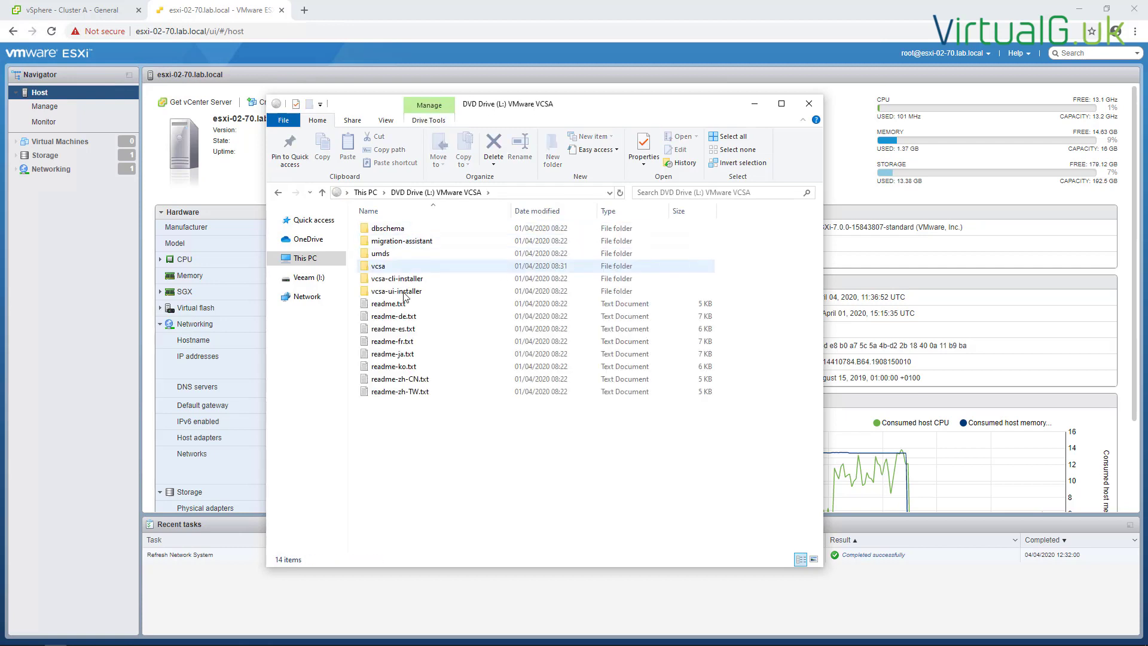
double_click(407, 296)
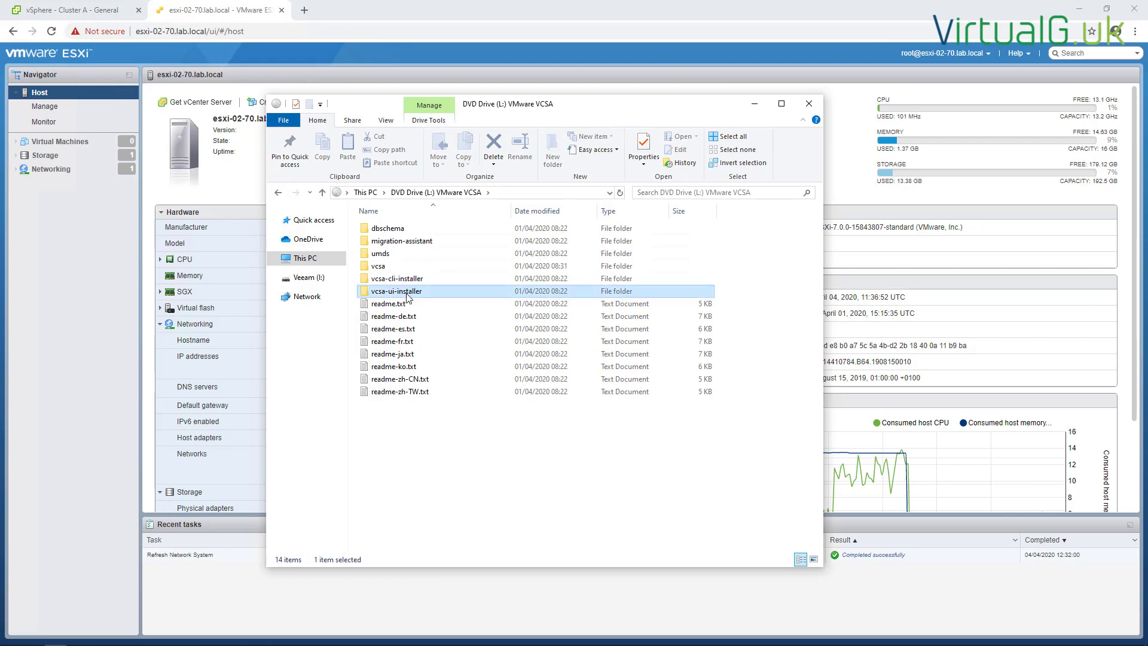
double_click(380, 254)
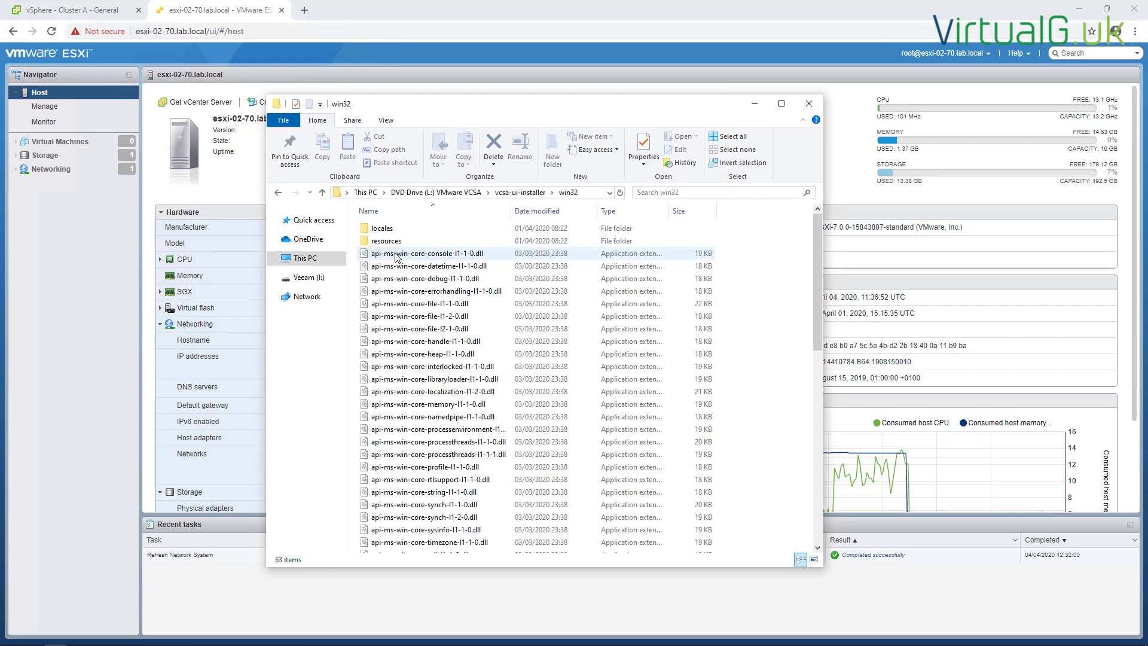
scroll(403, 264, down, 12)
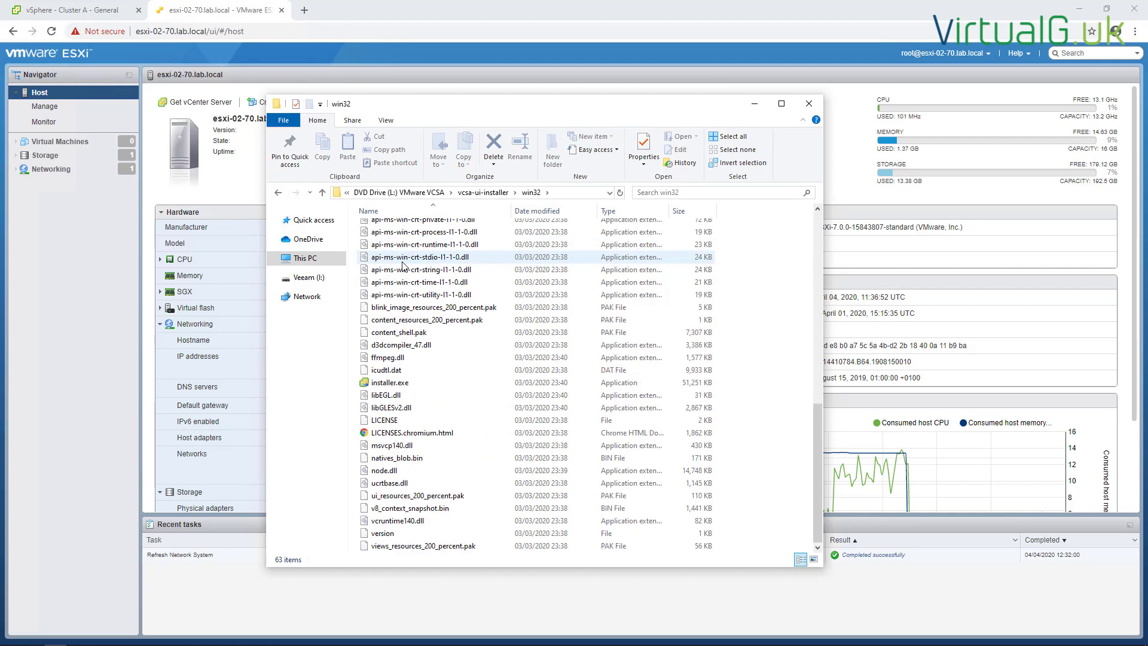
double_click(384, 383)
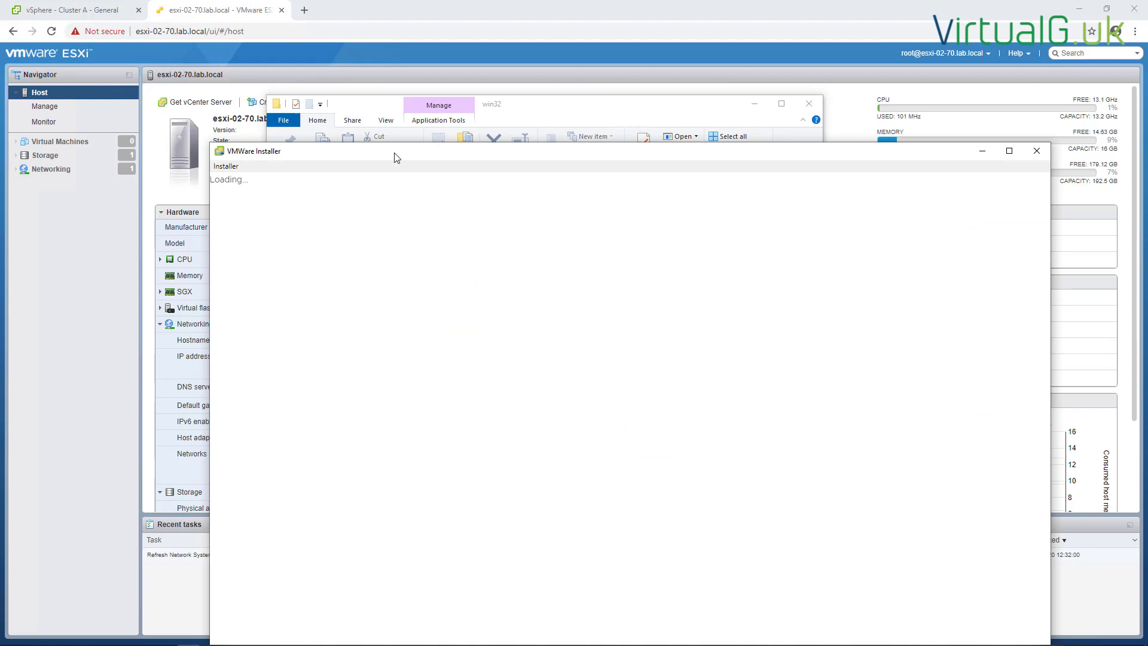
Maximize the installer, choose Install, pass the Introduction, and accept the license terms
drag(392, 154, 318, 18)
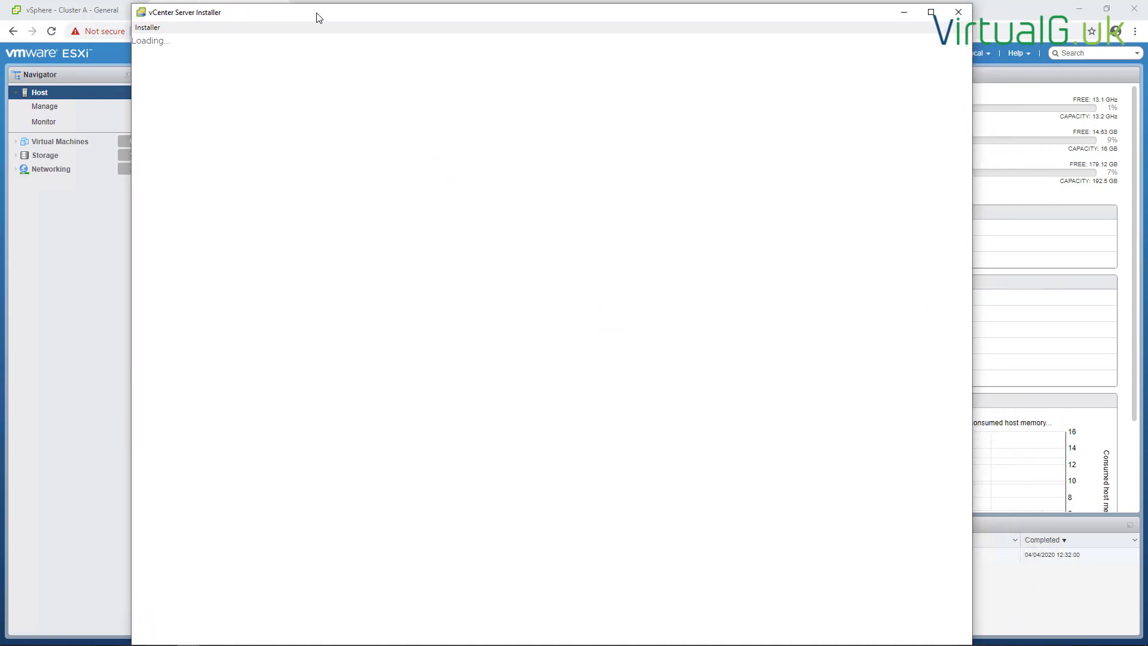
double_click(318, 17)
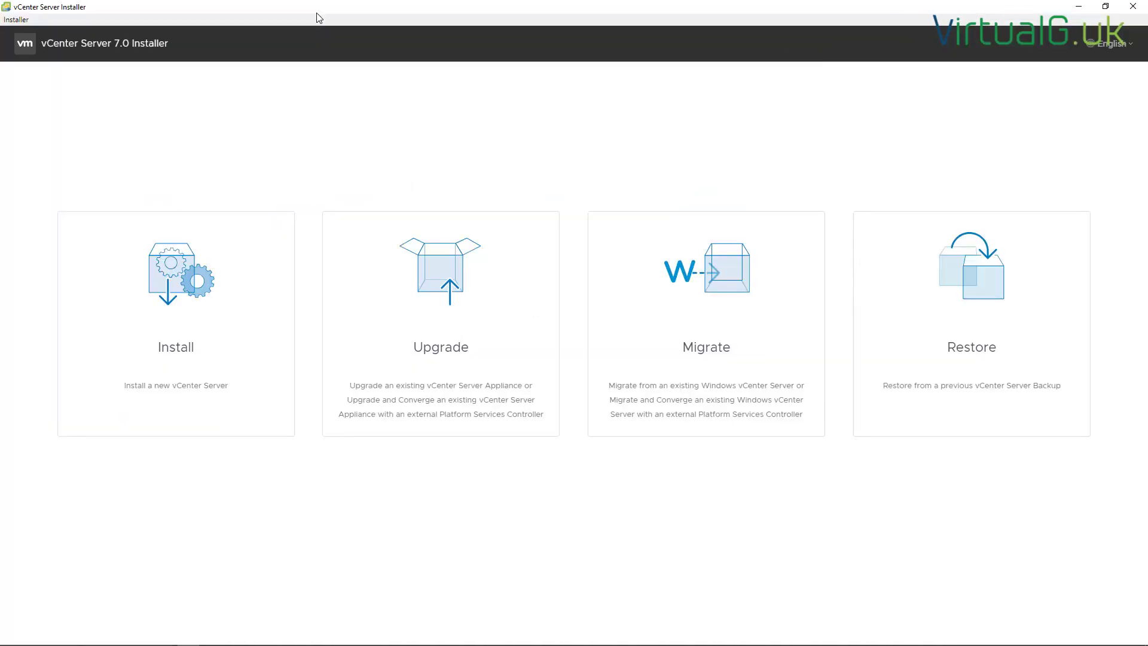
click(227, 355)
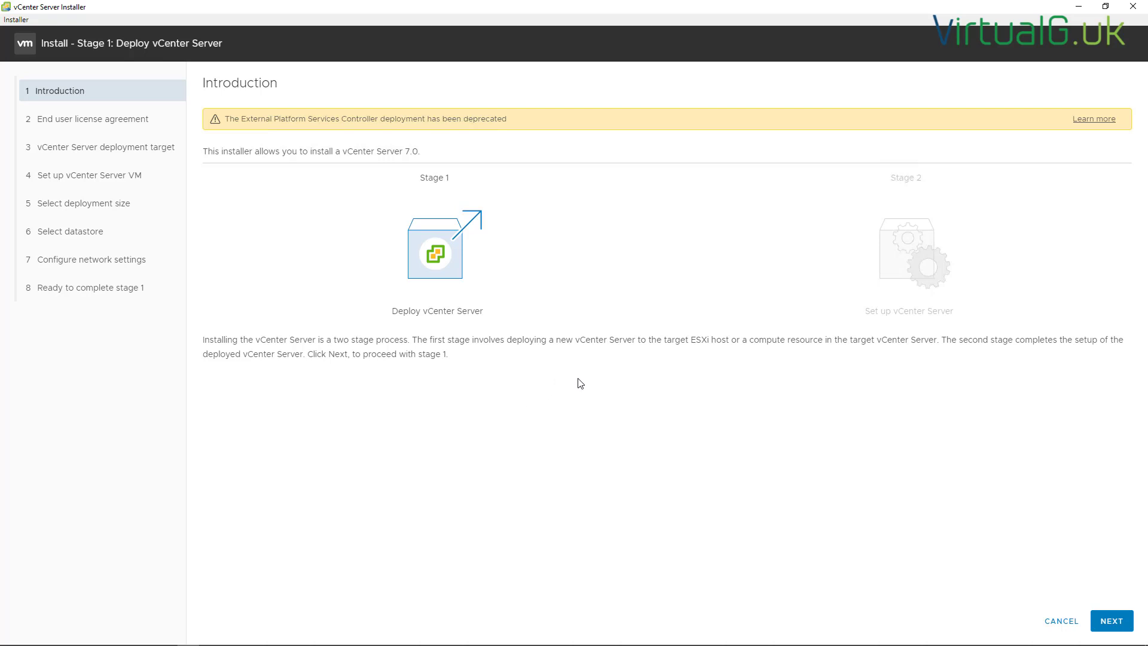
click(1113, 622)
click(206, 323)
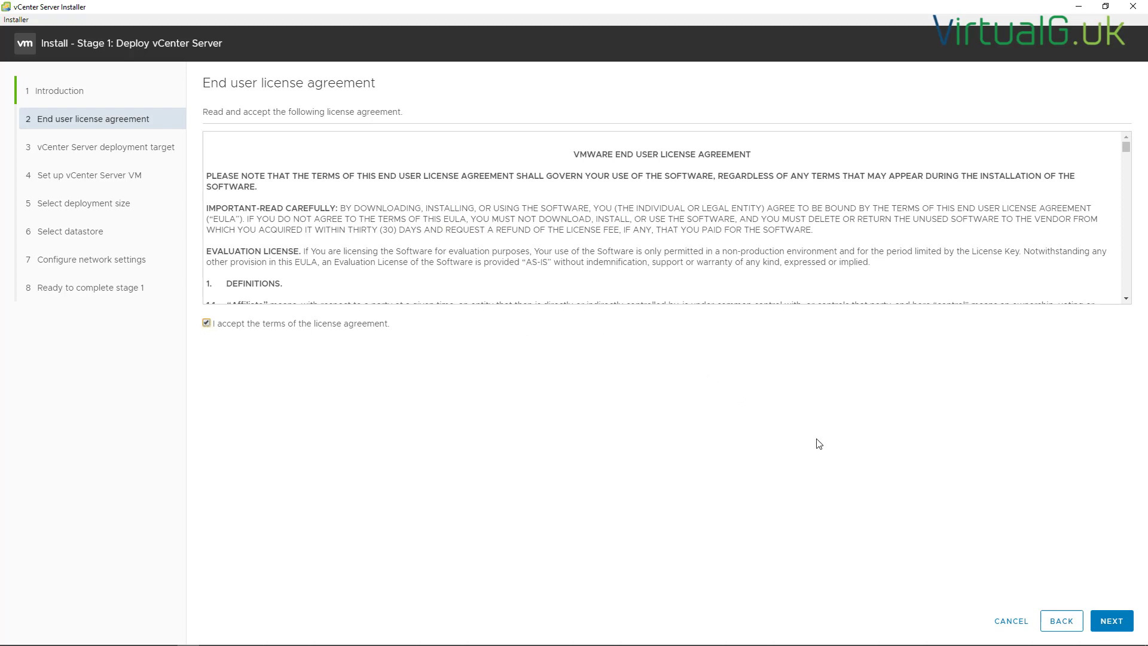
Target ESXi host esxi-02-70.lab.local as user root with its password, and accept its certificate
click(1111, 621)
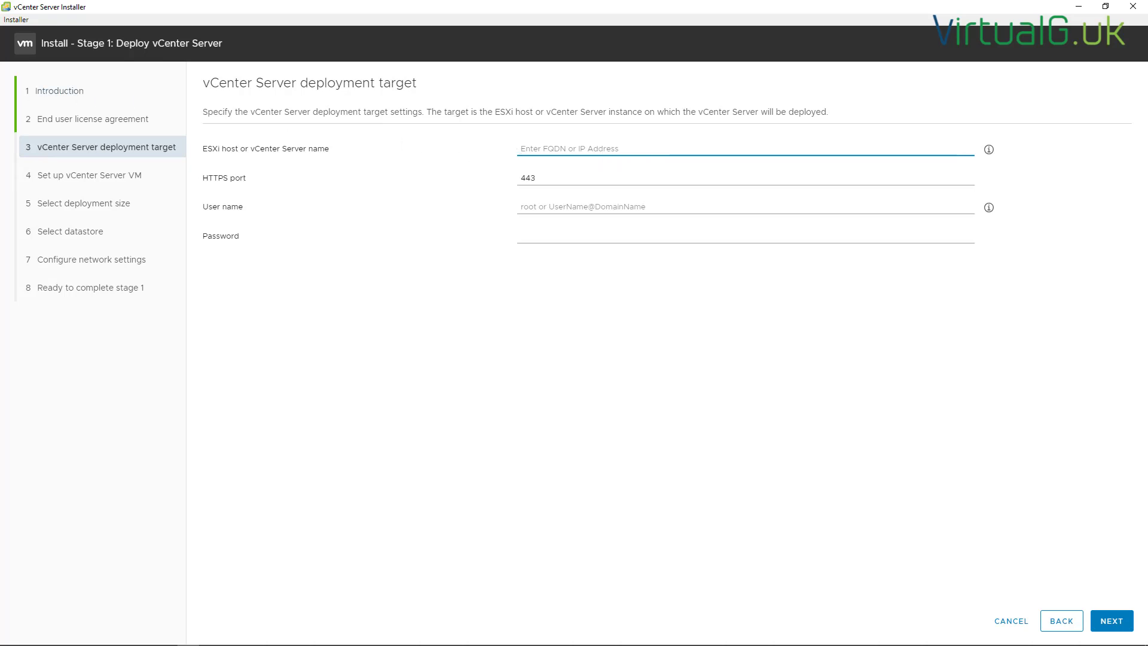
click(597, 145)
text(esxi-02-70.lab.local)
click(554, 204)
text(ro)
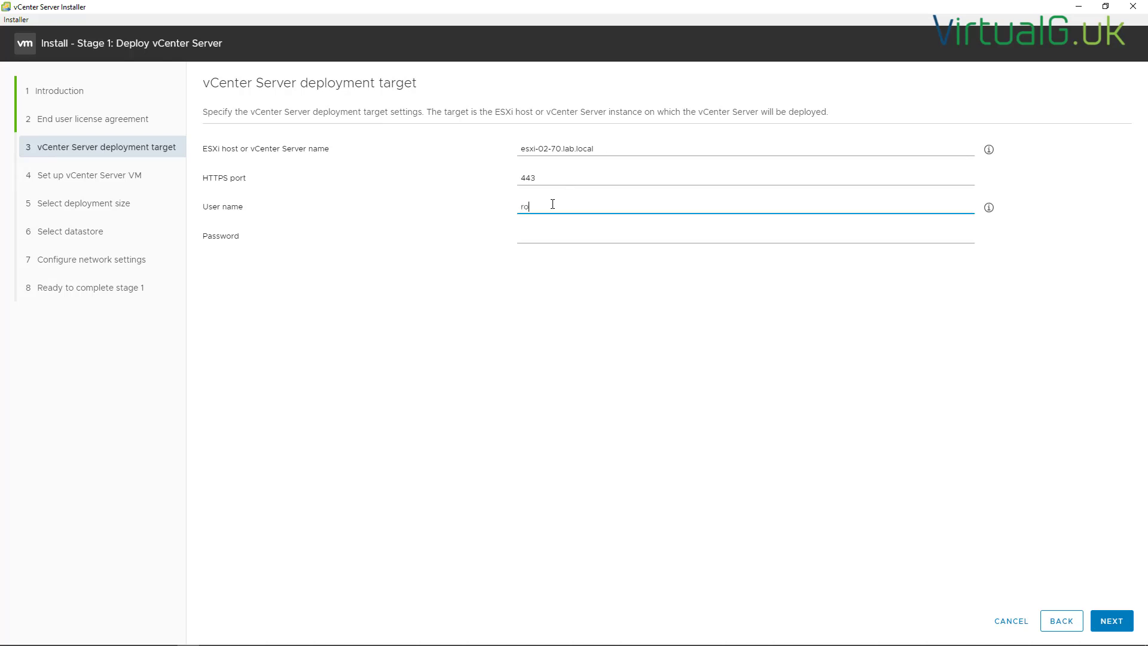
text(ot)
key(Tab)
text(VMware123!)
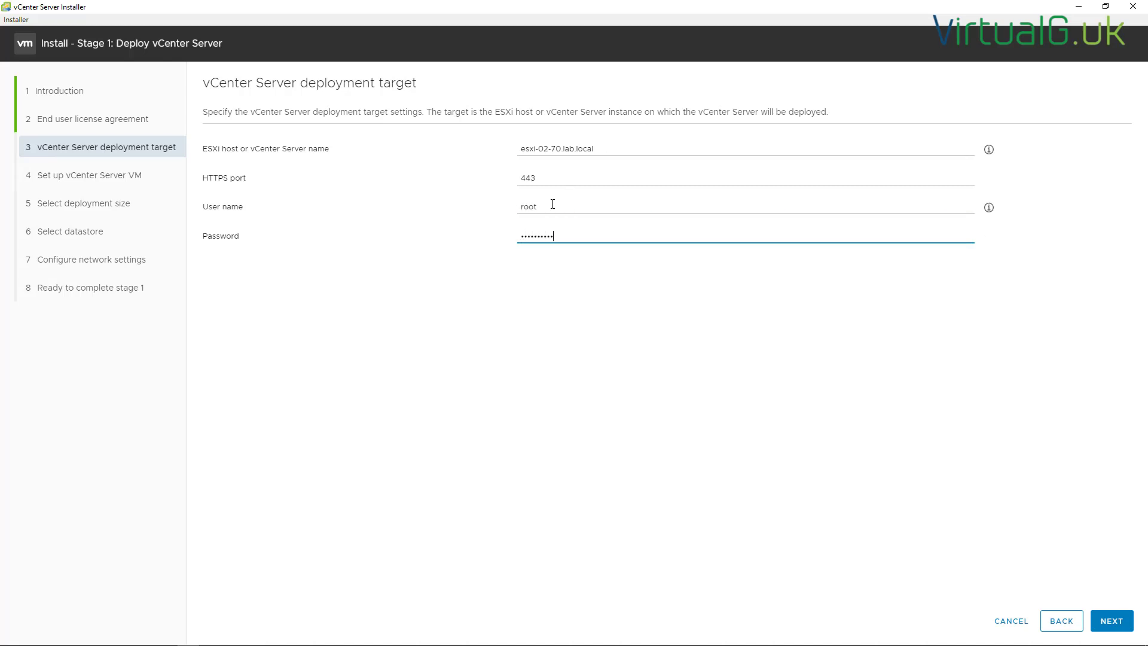
text(**)
key(Return)
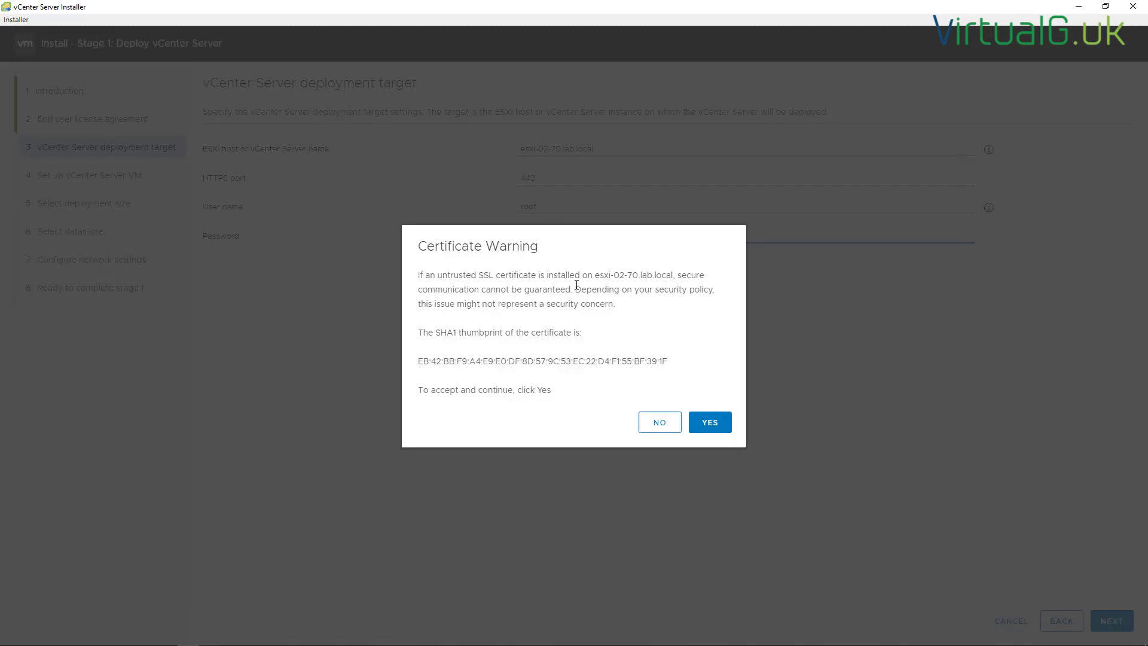
click(722, 424)
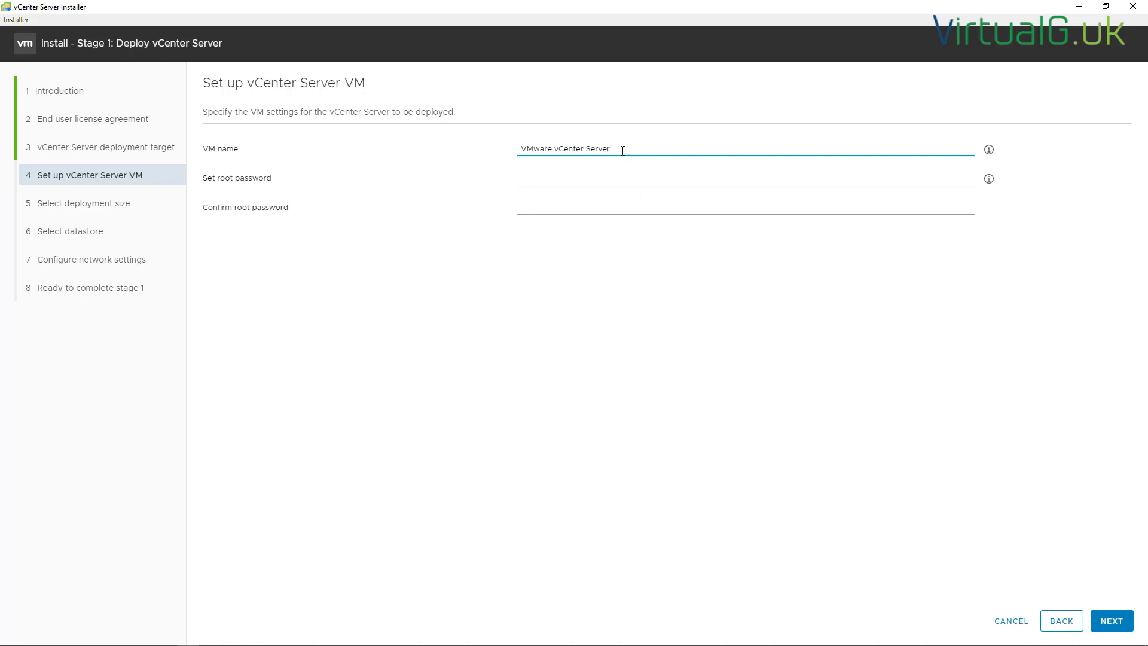
Name the appliance VM vcsa-02-70.lab.local and set and confirm its root password
drag(623, 150, 487, 154)
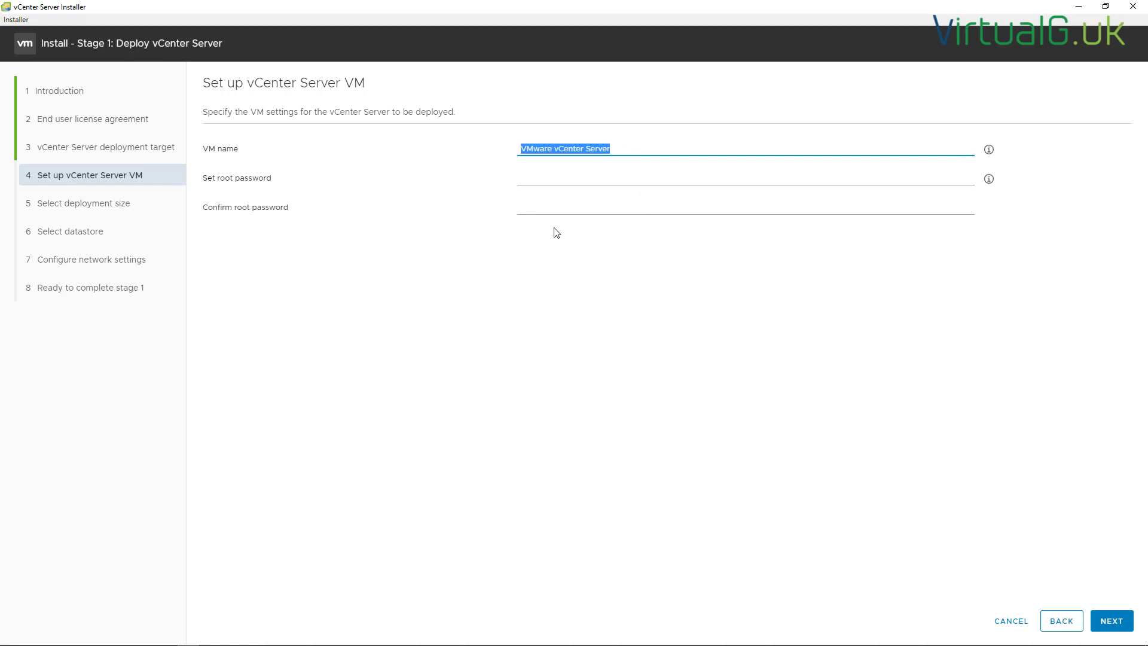
text(vcsa-02-70.lab.local)
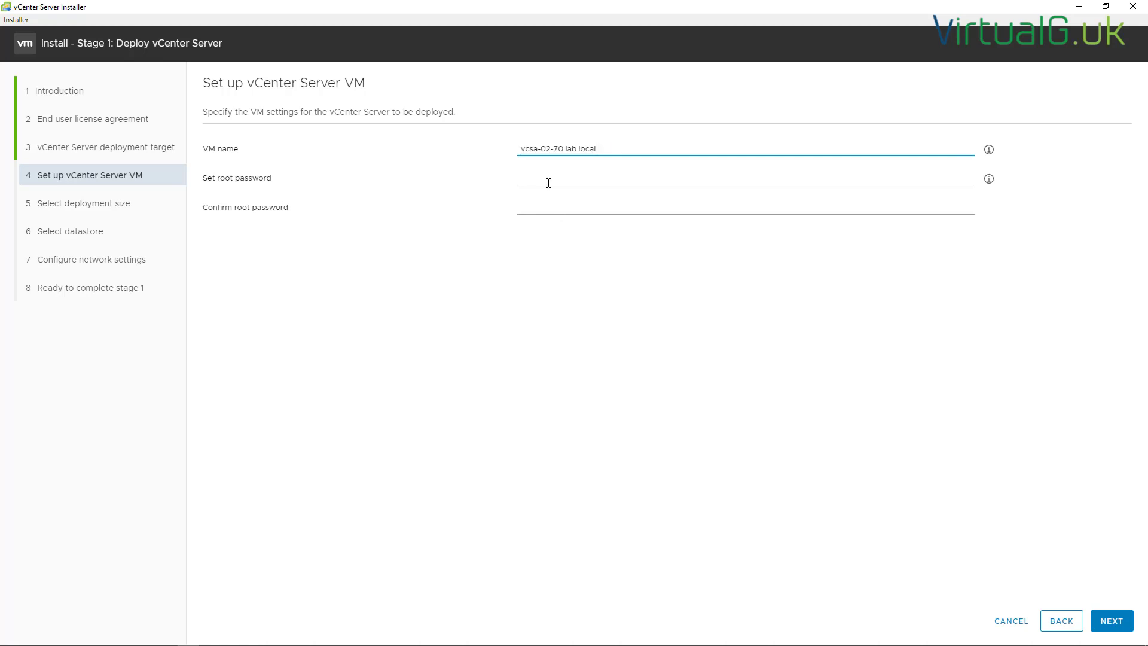
click(549, 180)
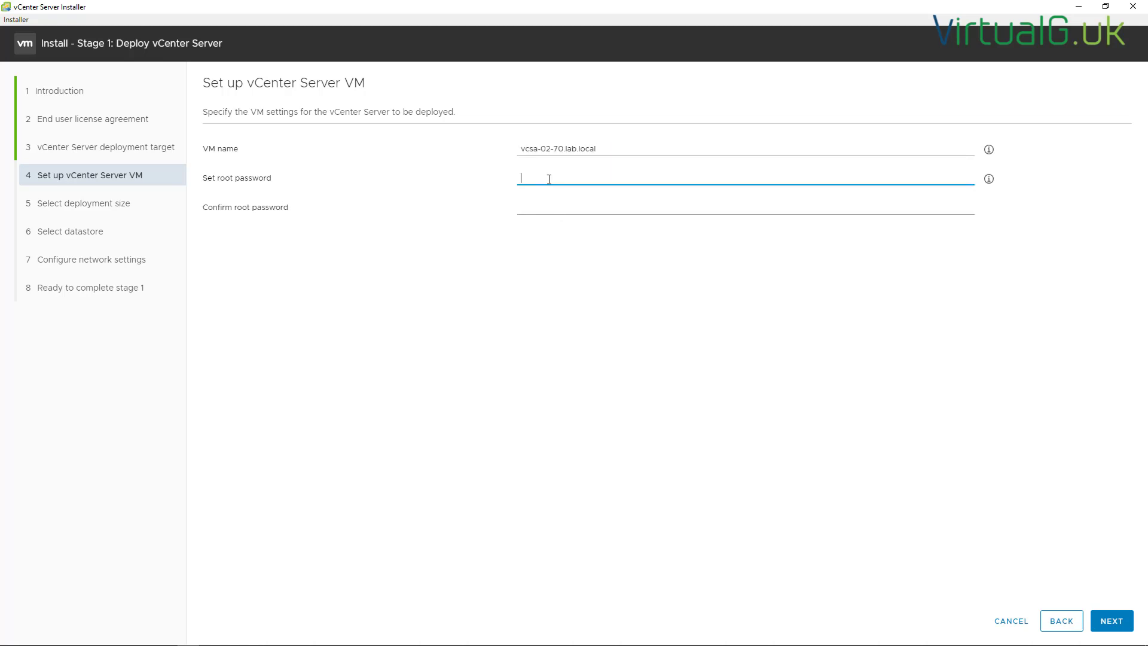
text(VMware123!)
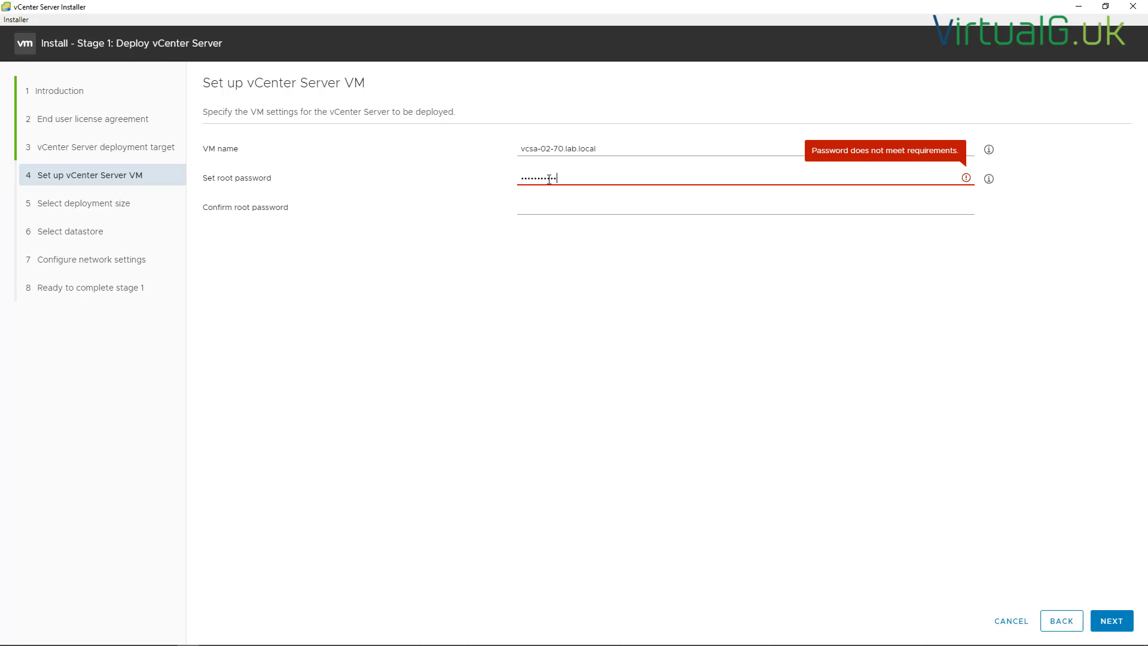
key(Tab)
text(VMware123!)
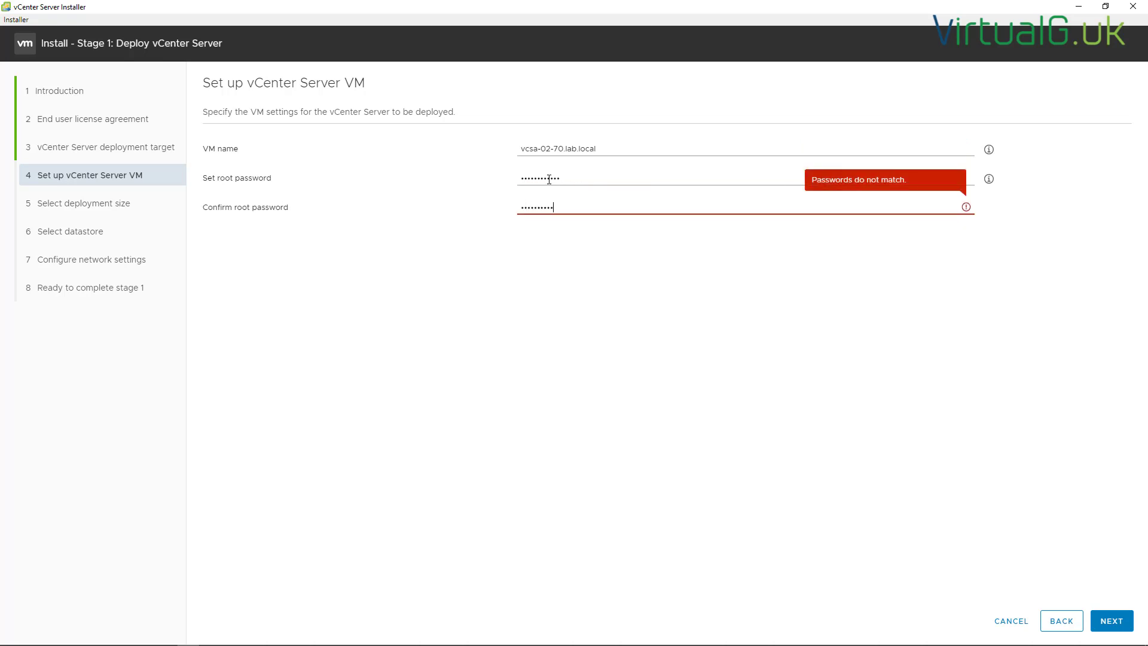
text(!)
key(Return)
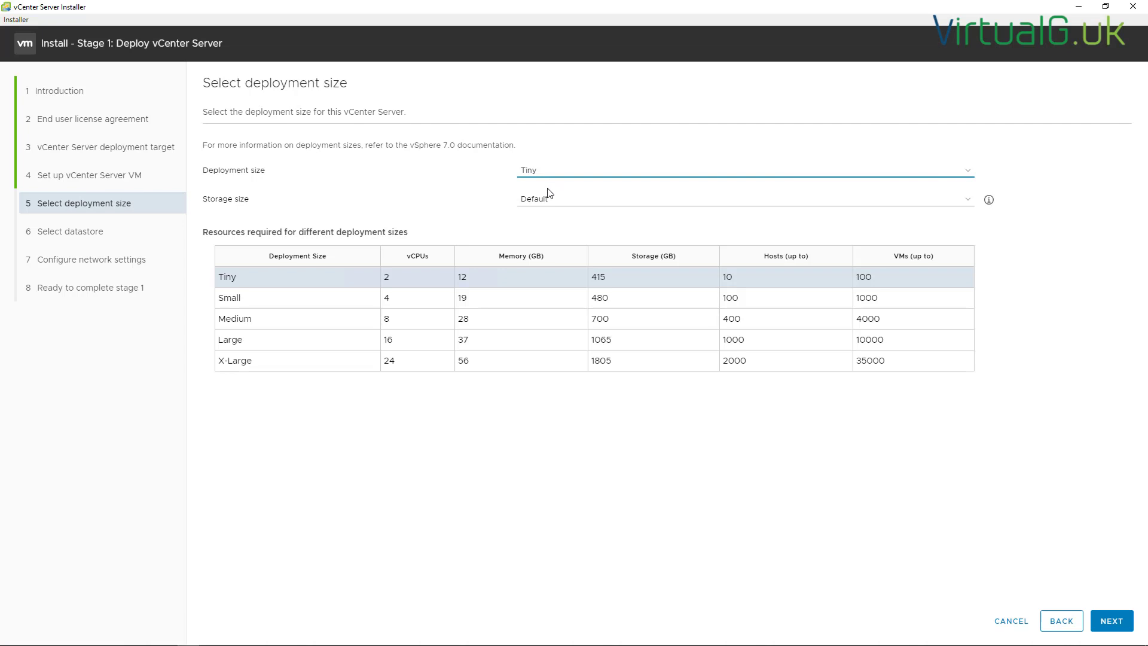
Keep the Tiny deployment size and enable Thin Disk Mode on Local-Datastore-ESXI-02
click(546, 172)
click(549, 174)
click(1111, 622)
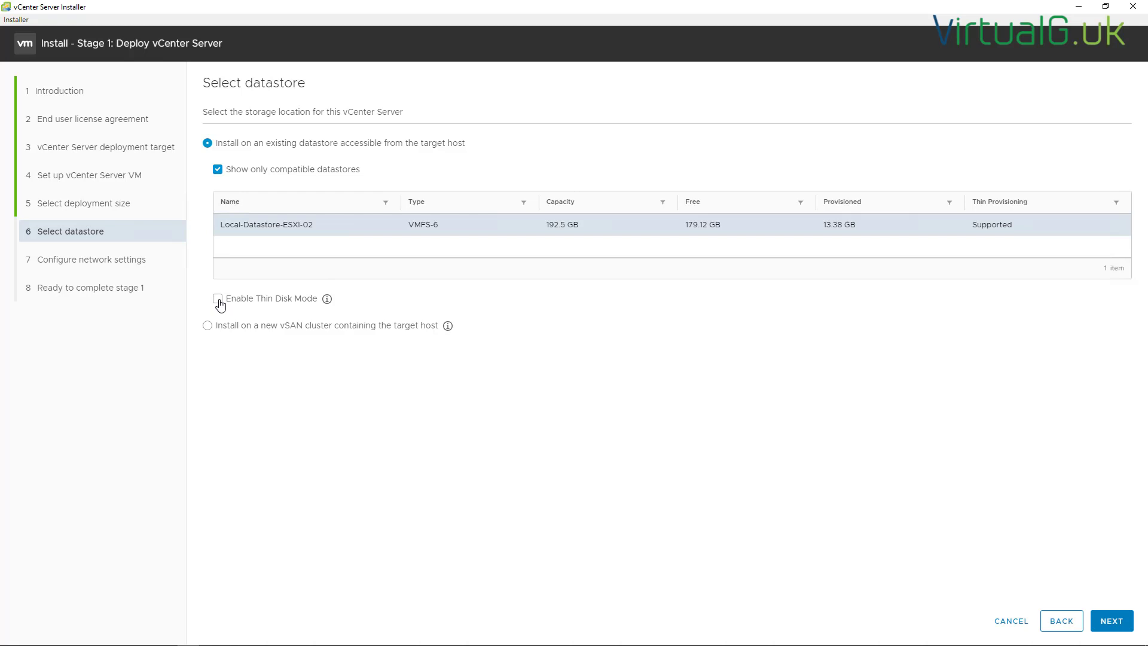
click(218, 302)
click(1127, 623)
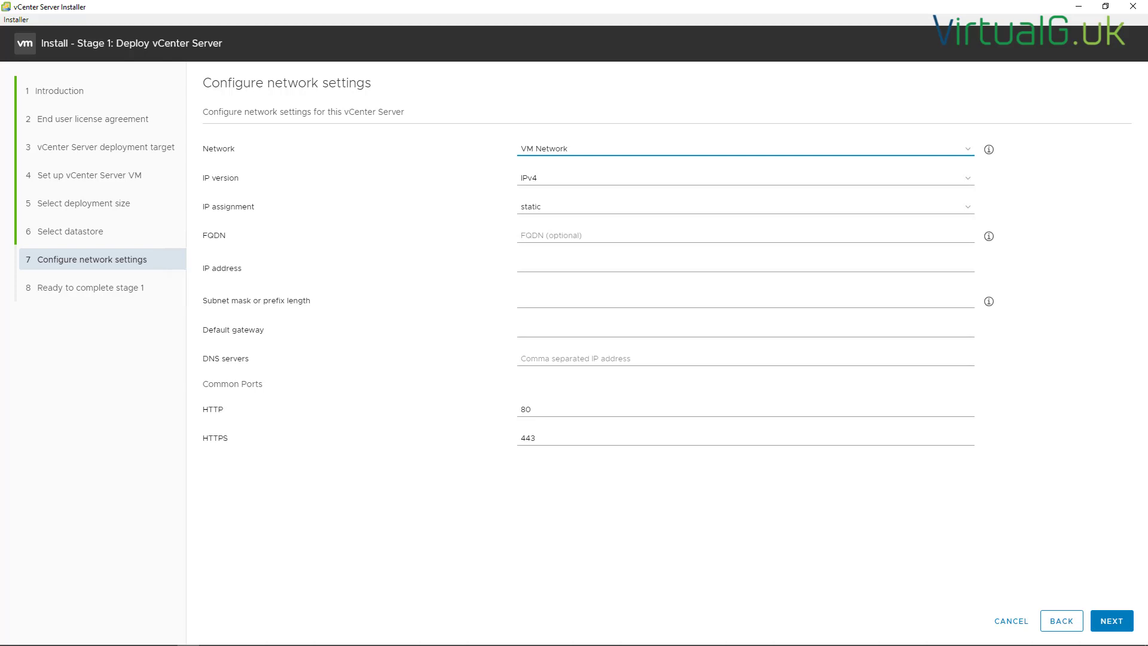
Enter FQDN vcsa-02-70.lab.local and IP address 192.168.100.113
click(542, 238)
text(vcsa-02-70.lab.local)
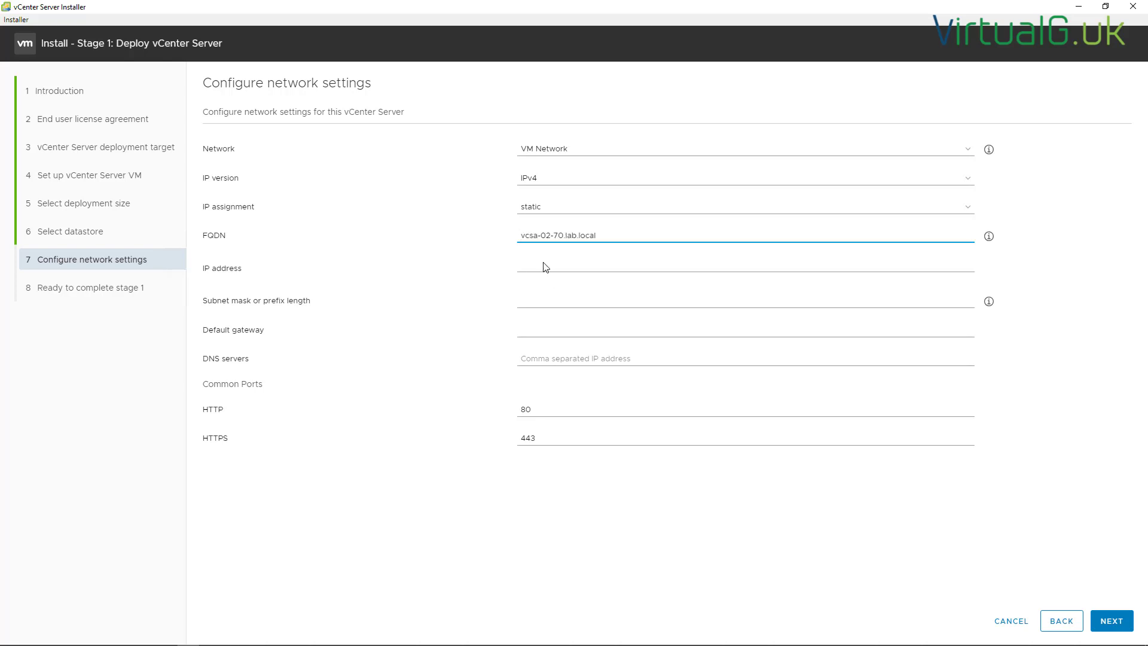
click(544, 264)
text(192.168.100.113)
Set subnet 255.255.255.0, gateway 192.168.100.254 and DNS 192.168.100.10, then review stage 1
click(533, 301)
text(255.255.255.0)
key(Tab)
text(192.168)
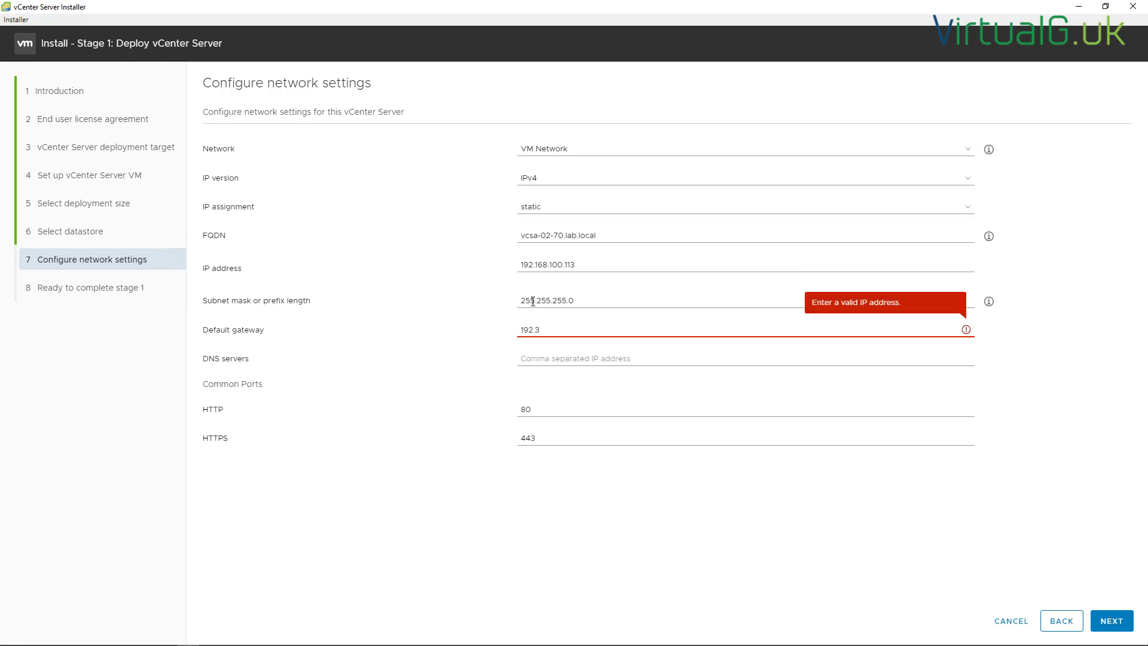
text(.100.254)
key(Tab)
text(192.168.100.0)
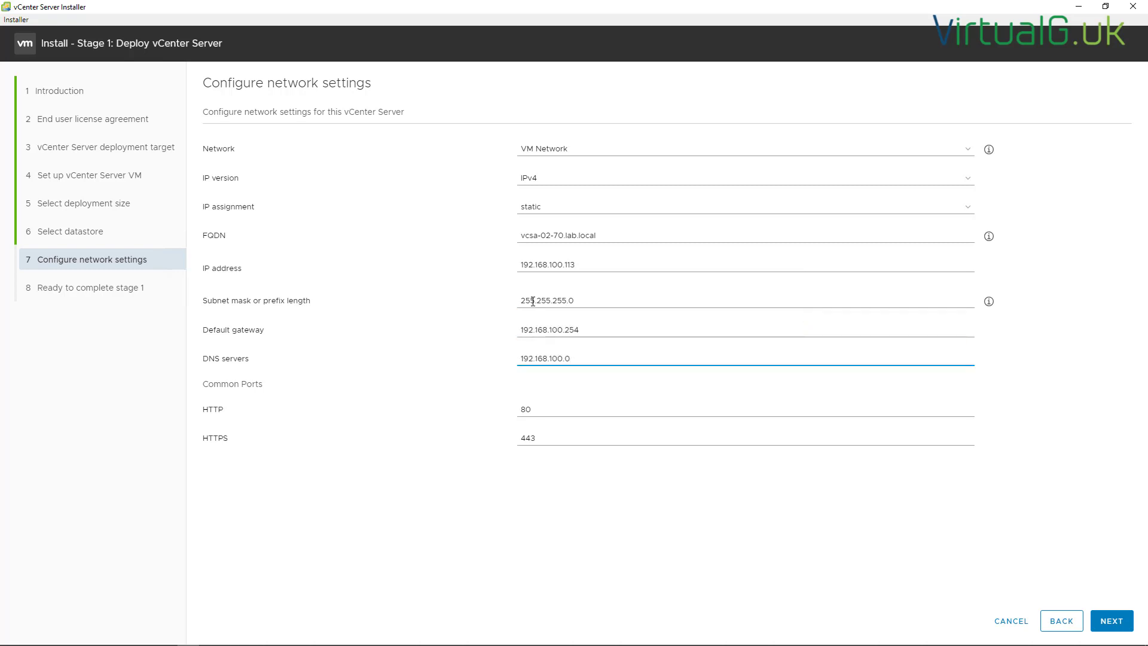
key(BackSpace)
text(10)
key(Return)
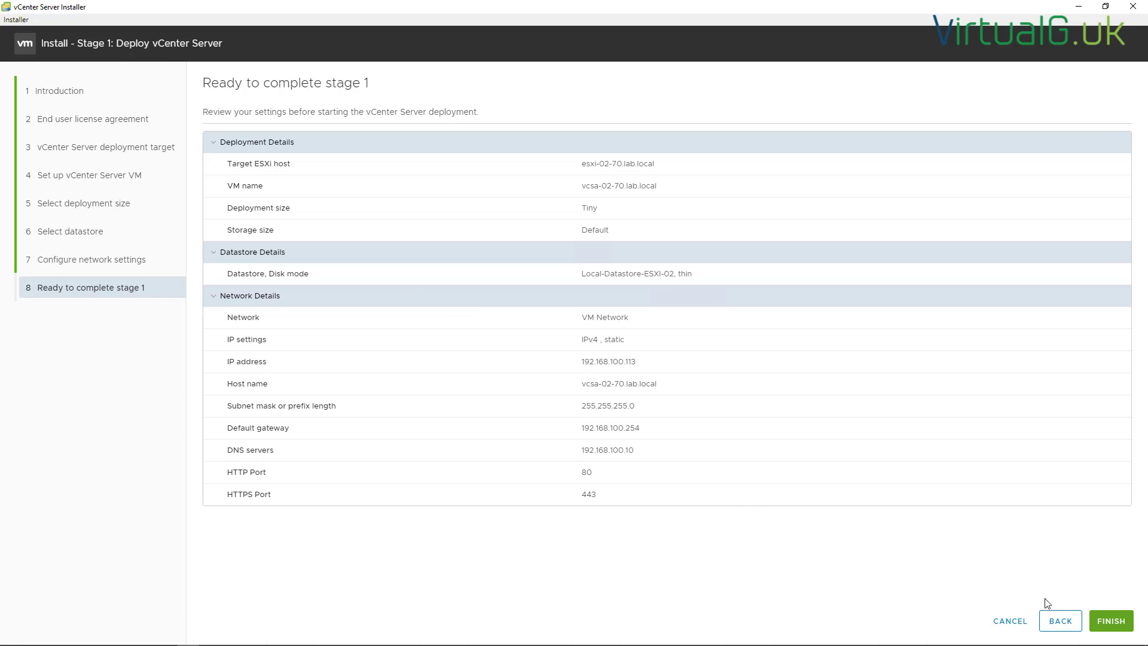
Finish the stage 1 deployment and continue on to stage 2 once it succeeds
click(1113, 625)
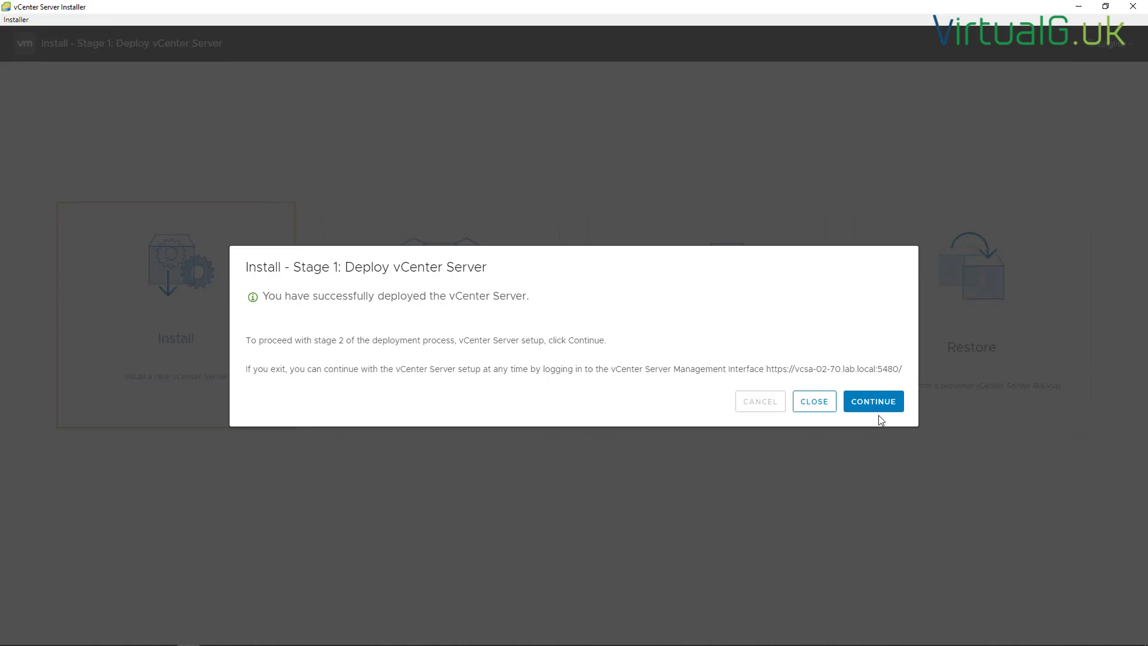
click(873, 403)
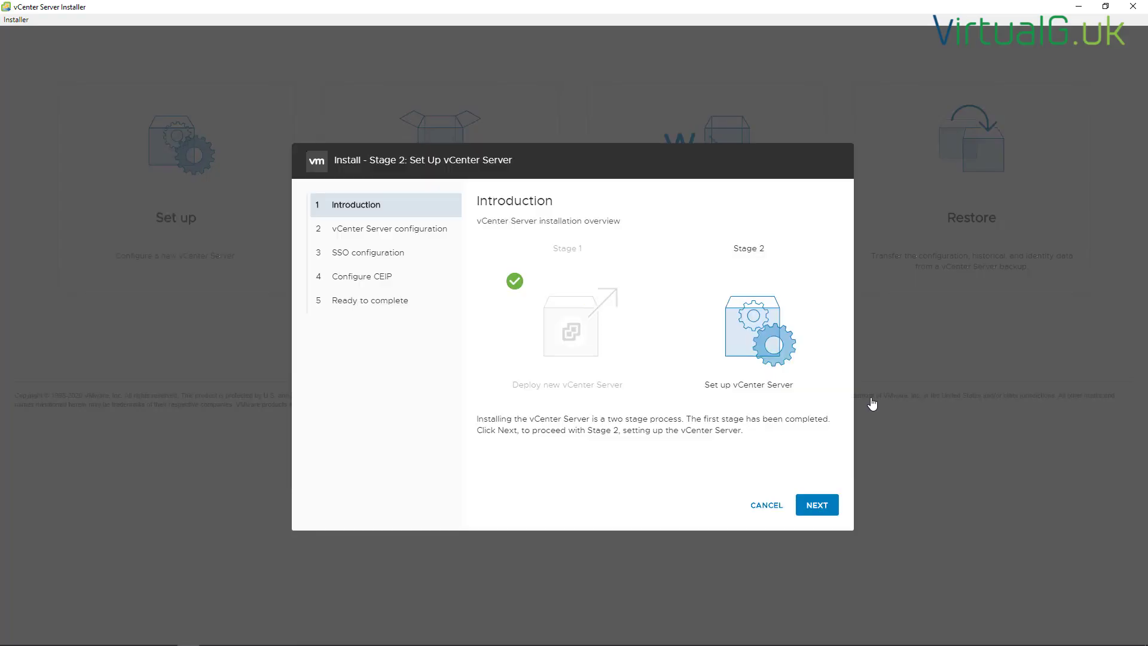
Pass the stage 2 introduction, leaving time sync with the ESXi host and SSH disabled
click(821, 508)
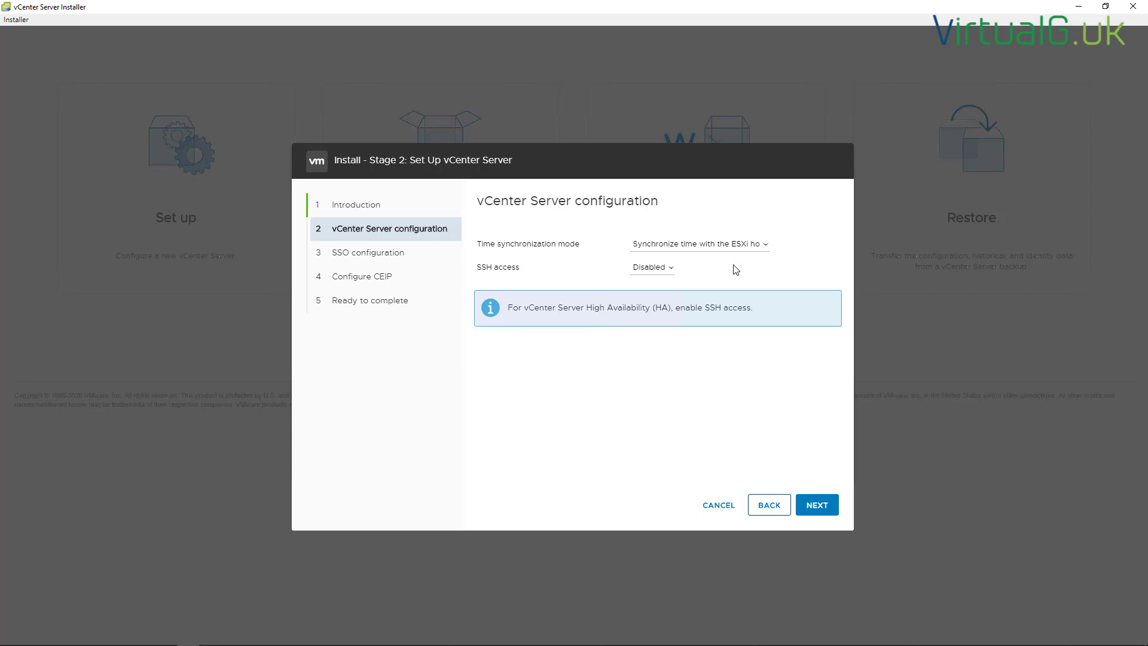
click(818, 506)
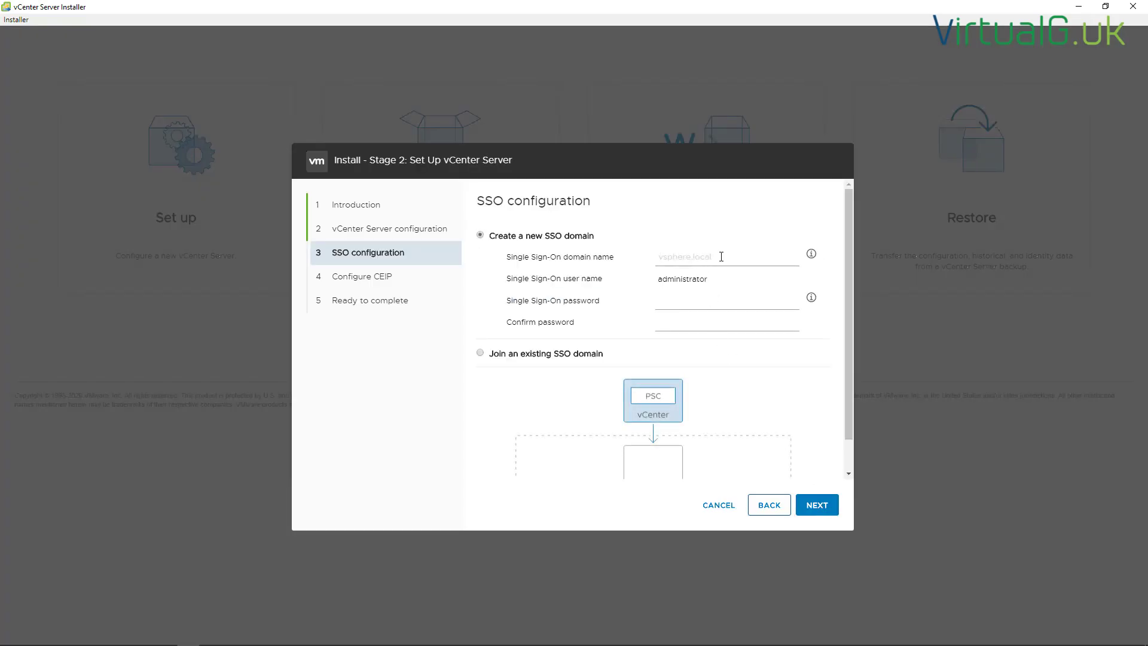
Set SSO domain vsphere.local and enter and confirm the SSO administrator password
text(vsphere.local)
click(690, 308)
text(P@ssw0rd123P@ssw0rd123!)
scroll(575, 361, down, 1)
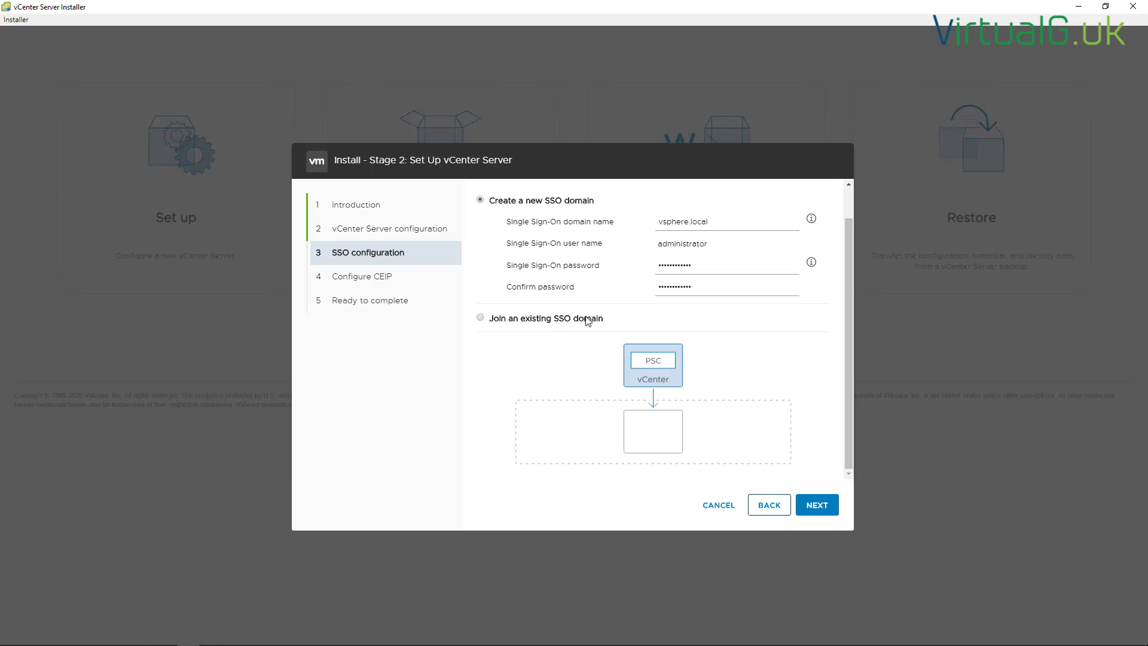
click(823, 506)
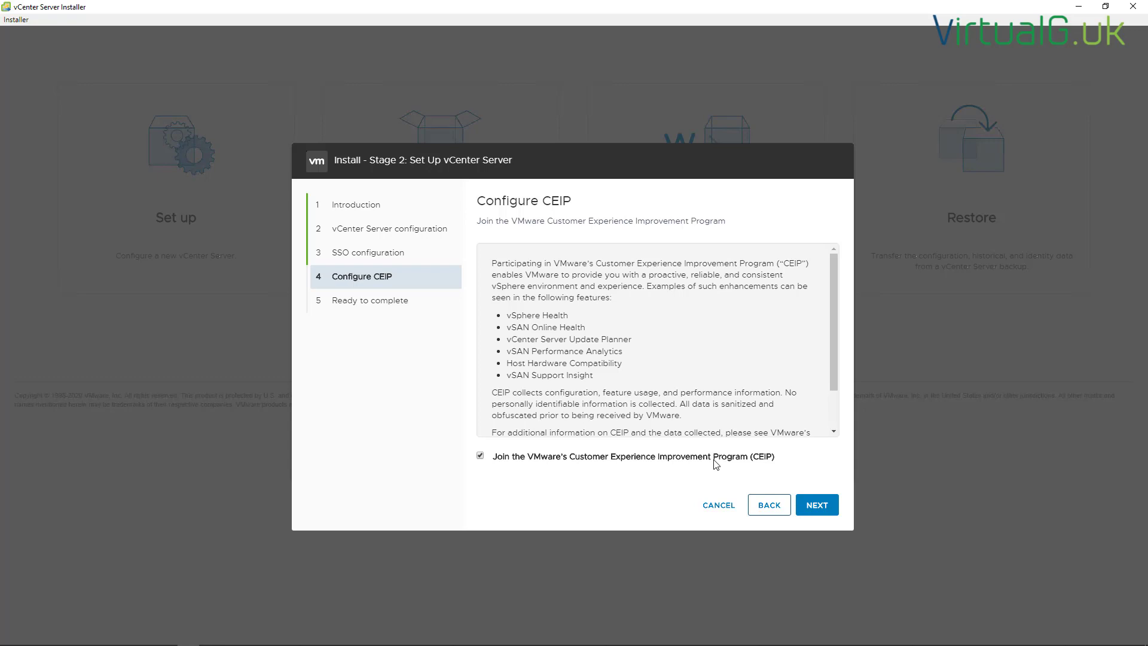
Pass the CEIP page, finish stage 2, and confirm the warning to start configuration
click(813, 507)
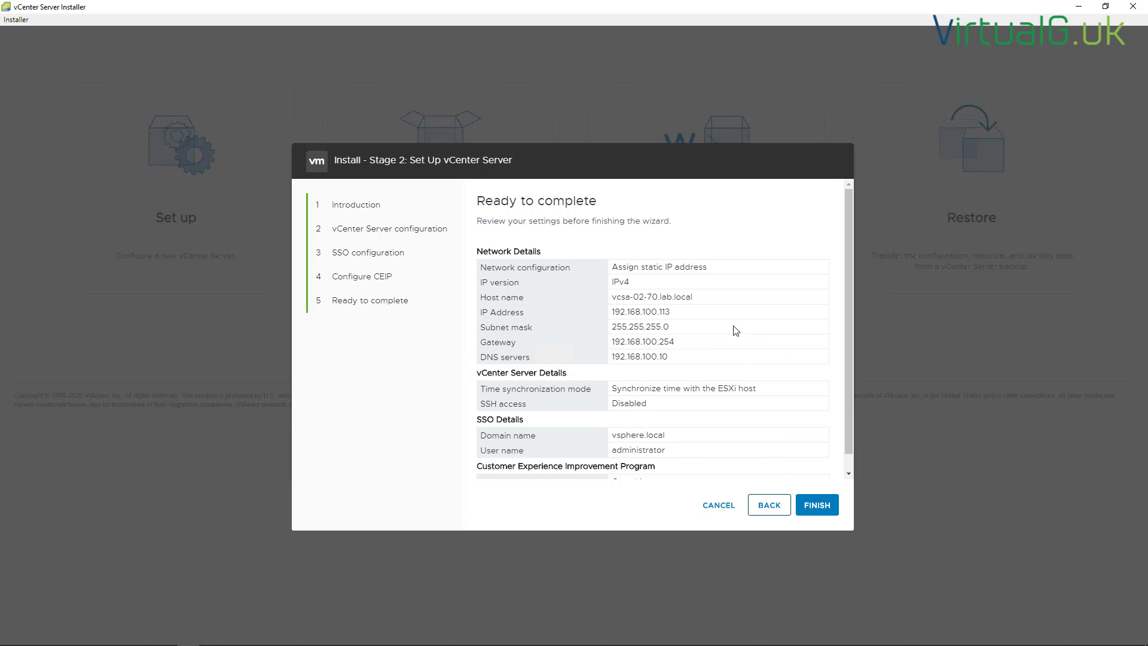
click(818, 512)
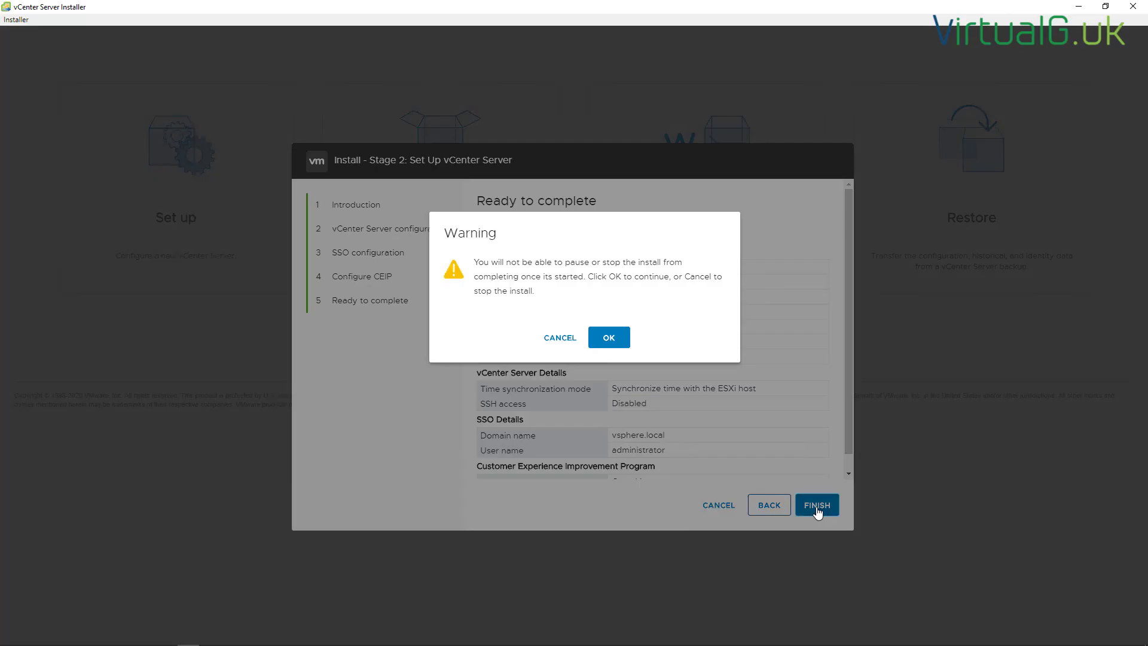
click(610, 338)
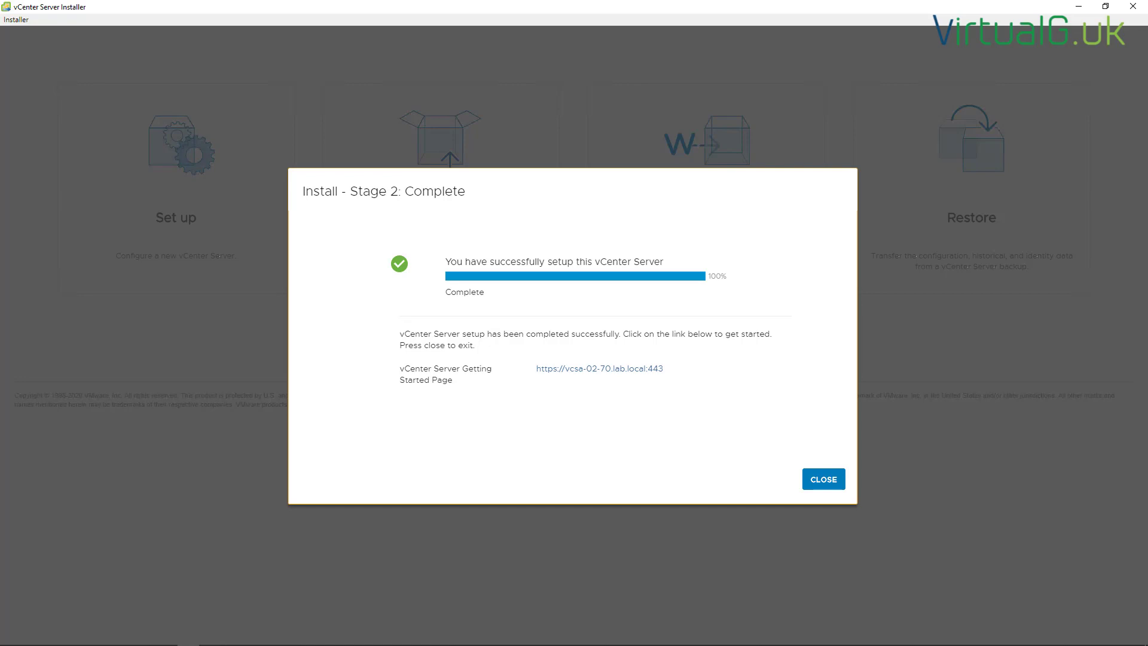
Open the vcsa-02-70.lab.local Getting Started page, bypass the certificate warning, and launch the vSphere Client login
click(626, 374)
click(400, 366)
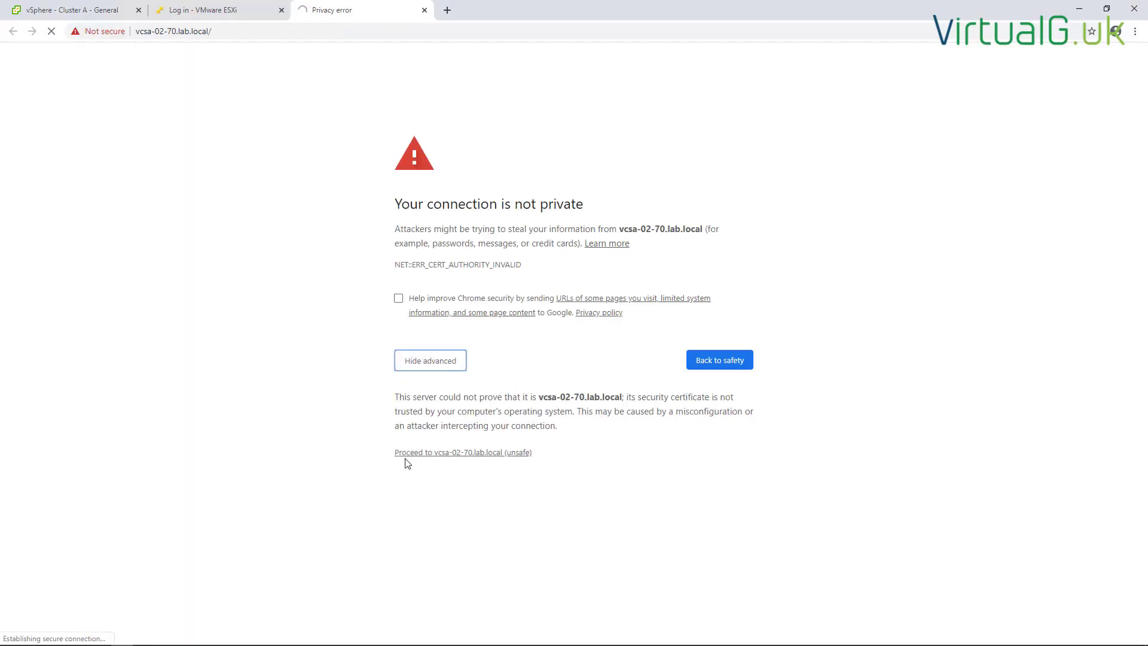
click(405, 453)
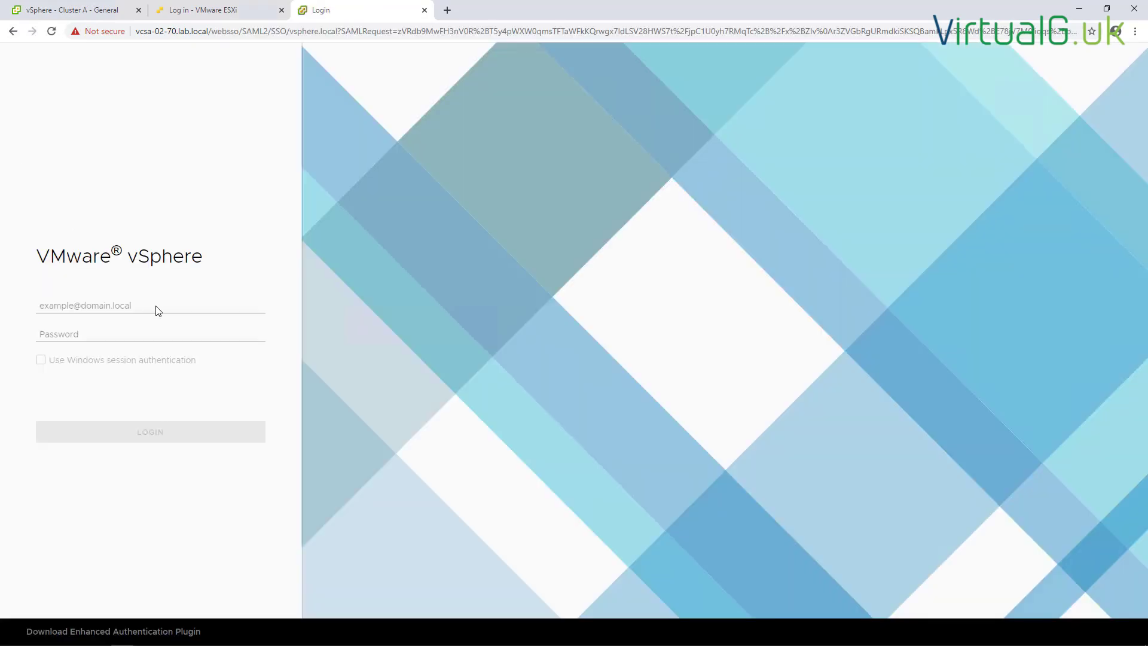
click(168, 432)
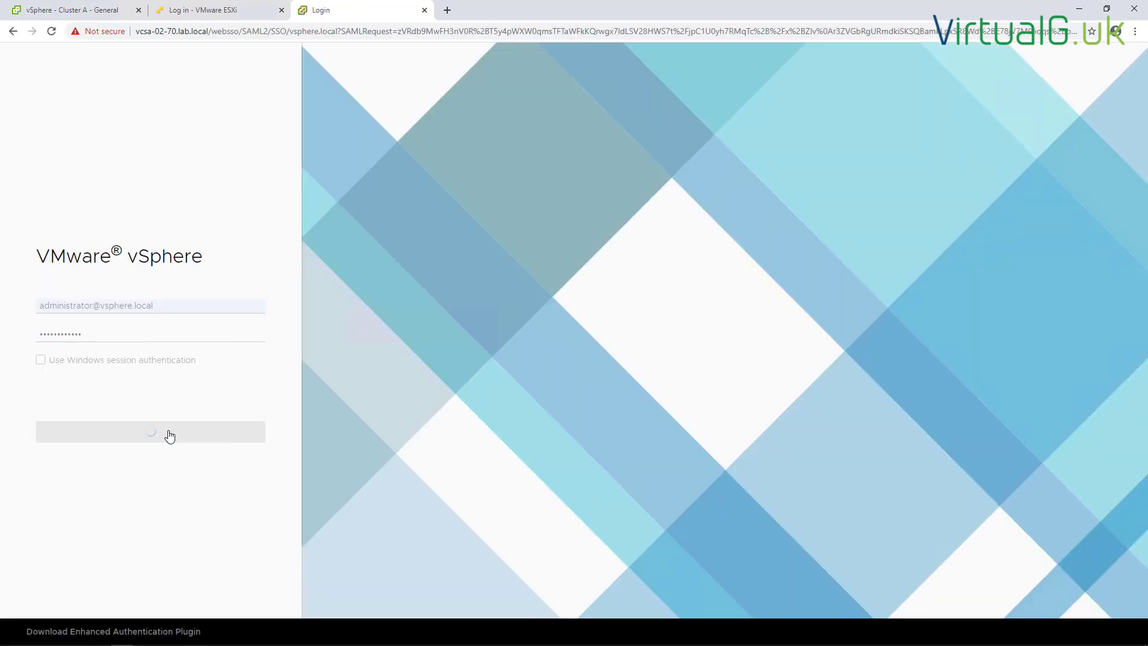